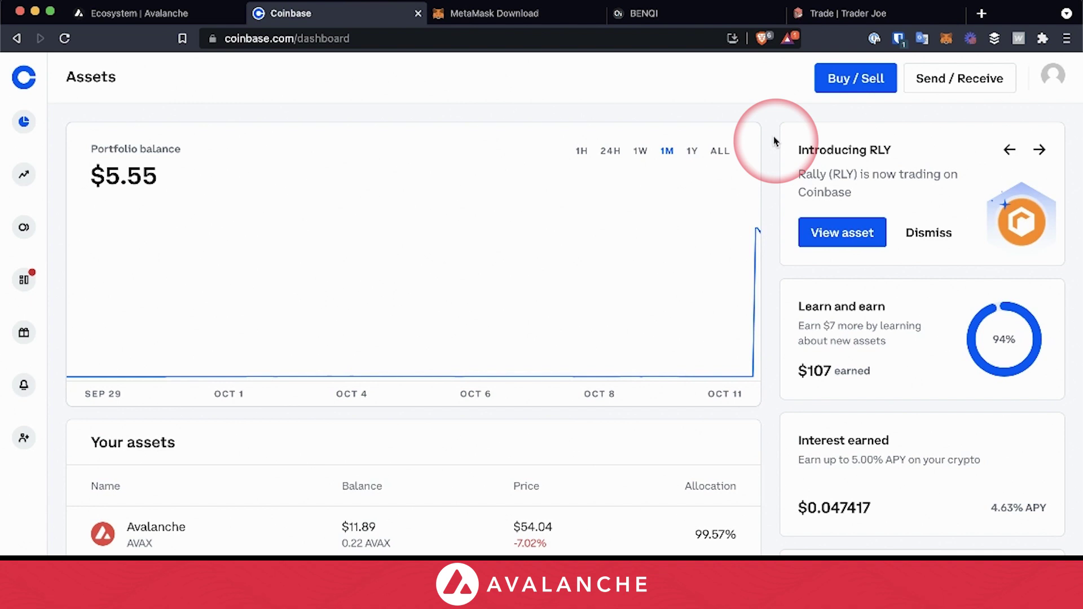
- Select Avalanche as the asset in the buy form, then close the form without purchasing
{"action": "left_click", "coordinate": [840, 85]}
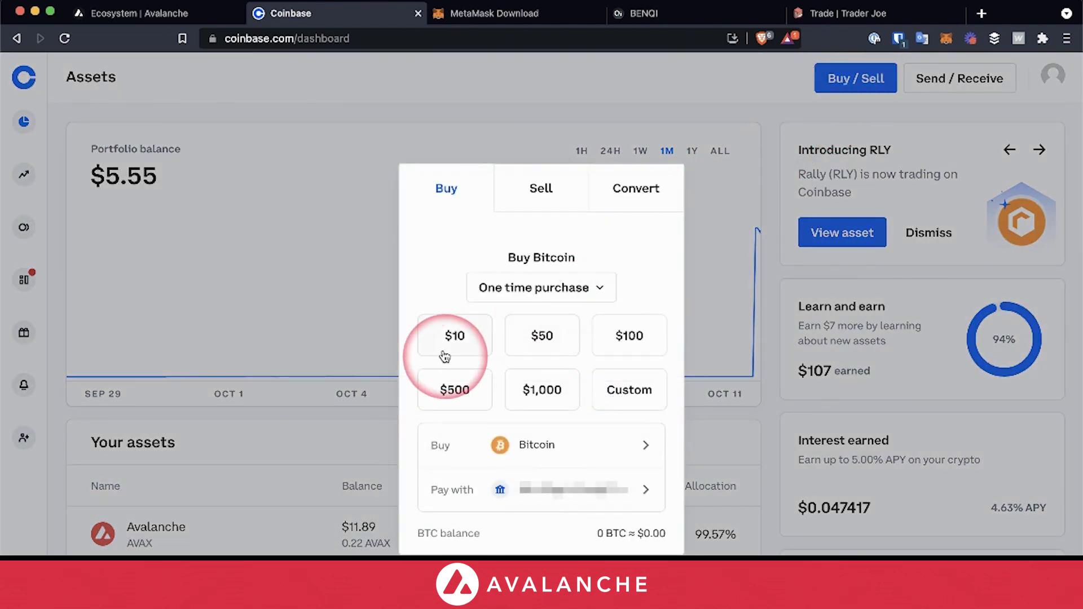
{"action": "left_click", "coordinate": [586, 449]}
{"action": "left_click", "coordinate": [525, 228]}
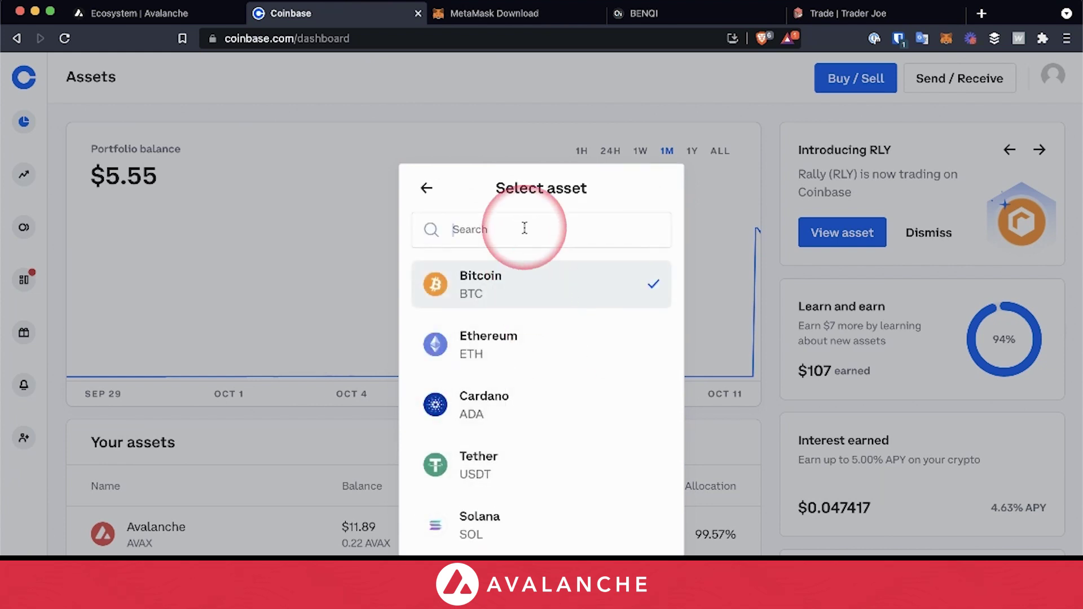
{"action": "type", "text": "ava"}
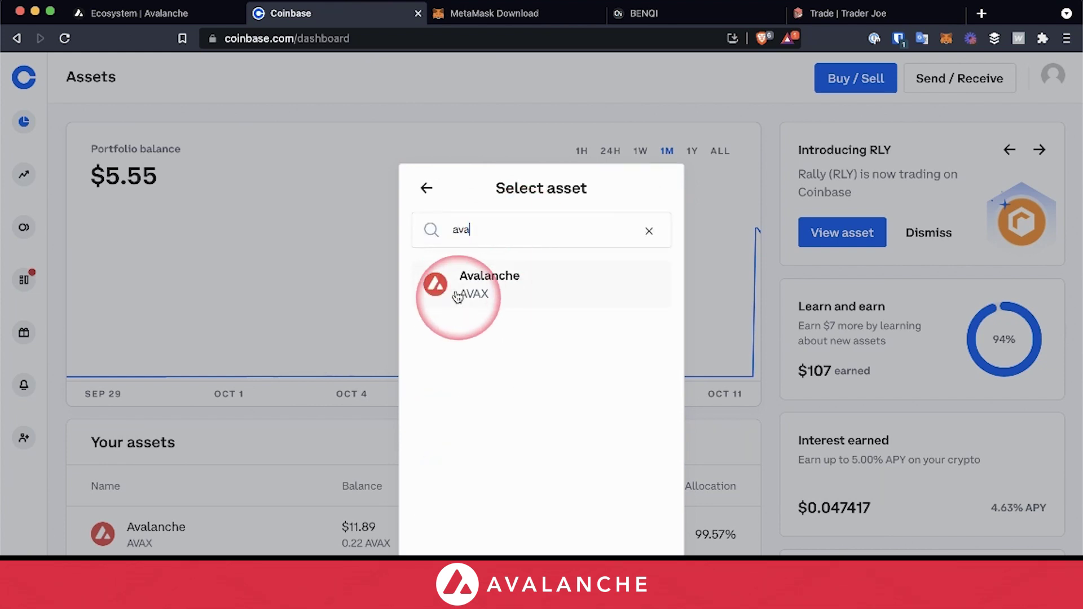
{"action": "left_click", "coordinate": [478, 293]}
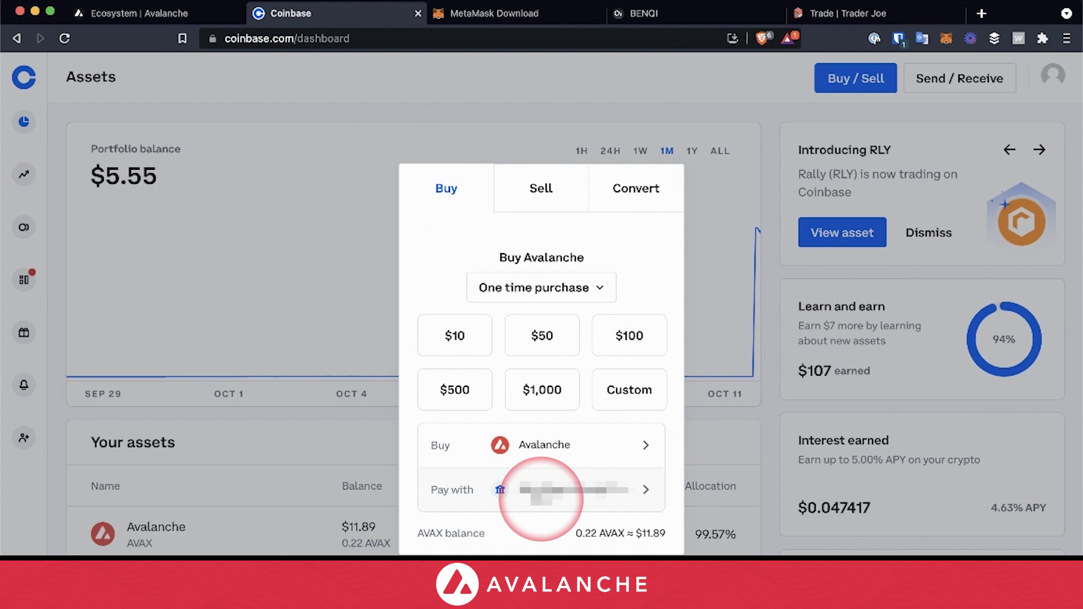
{"action": "left_click", "coordinate": [762, 408]}
{"action": "scroll", "coordinate": [762, 411], "scroll_direction": "down", "scroll_amount": 2}
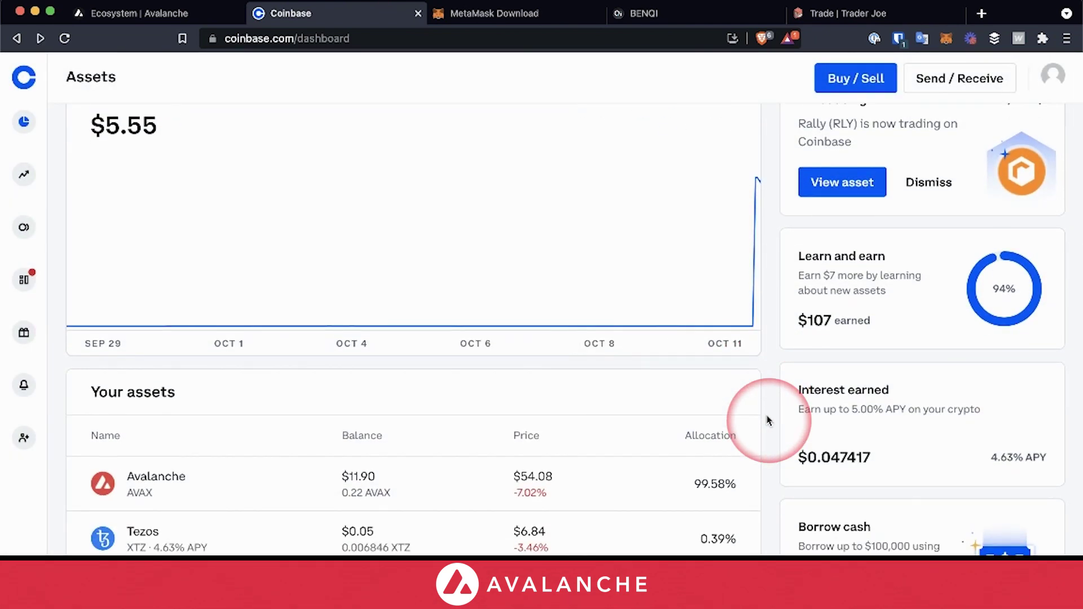
- Open the Avalanche wallet page, then switch to the MetaMask download tab
{"action": "left_click", "coordinate": [173, 480]}
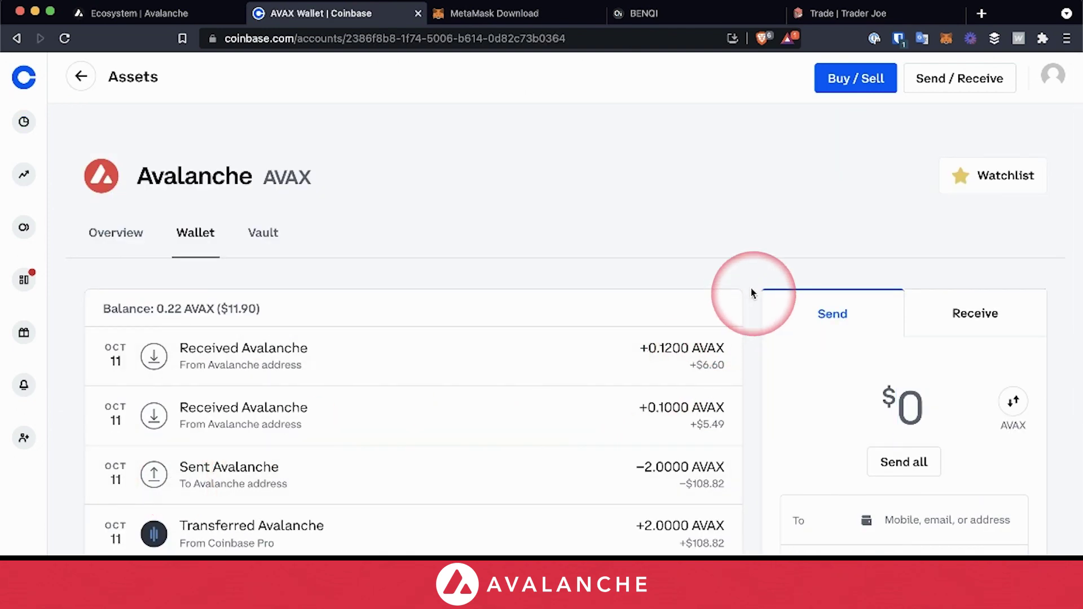
{"action": "scroll", "coordinate": [752, 293], "scroll_direction": "down", "scroll_amount": 2}
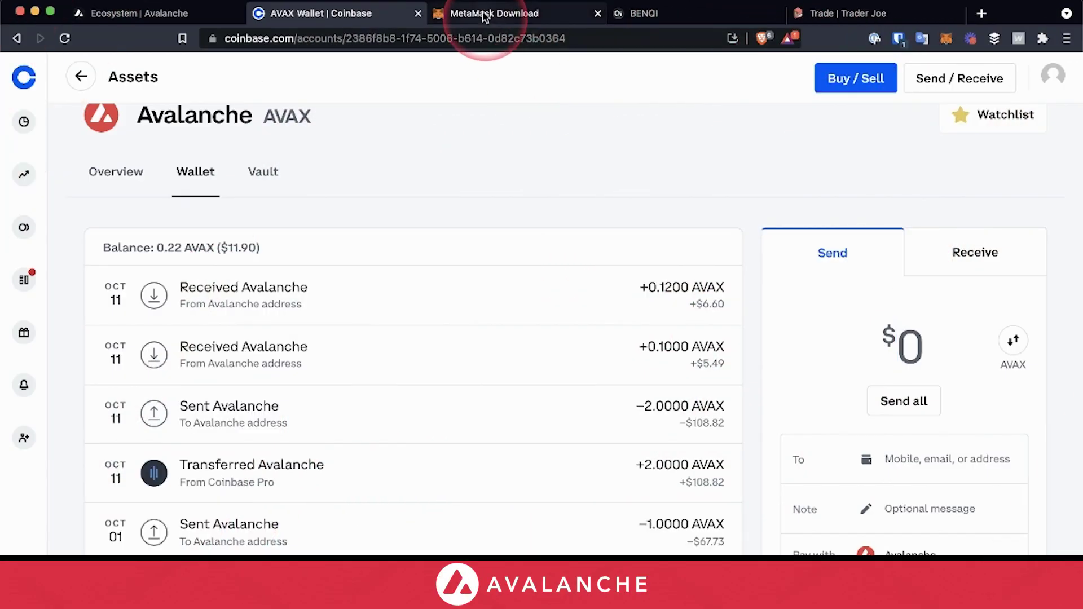
{"action": "left_click", "coordinate": [484, 13]}
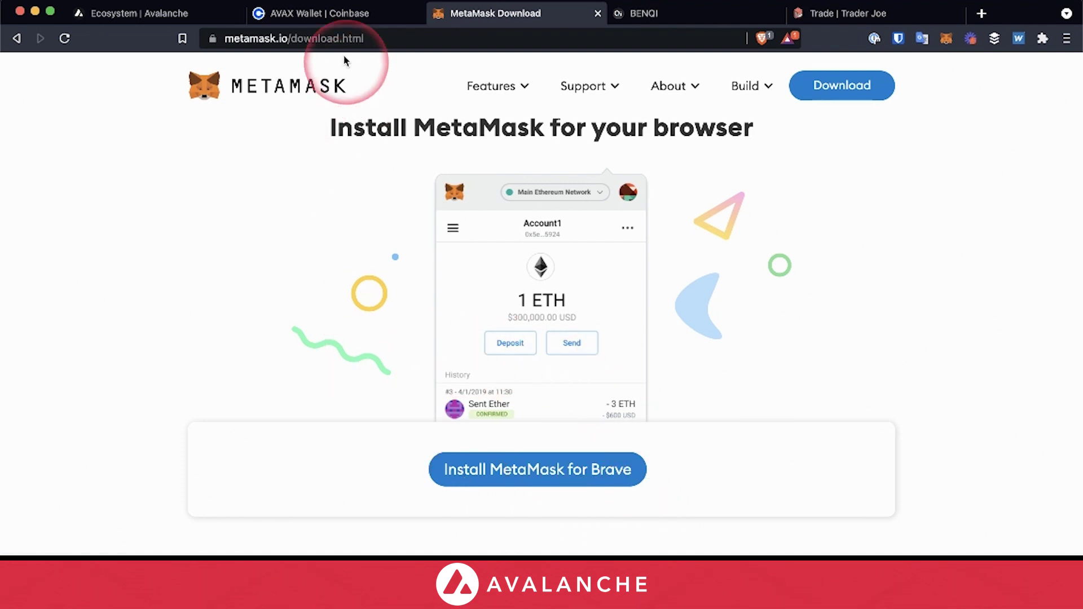
- Back in the Coinbase AVAX wallet, enter $6 as the send amount
{"action": "left_click", "coordinate": [327, 19]}
{"action": "left_click", "coordinate": [510, 117]}
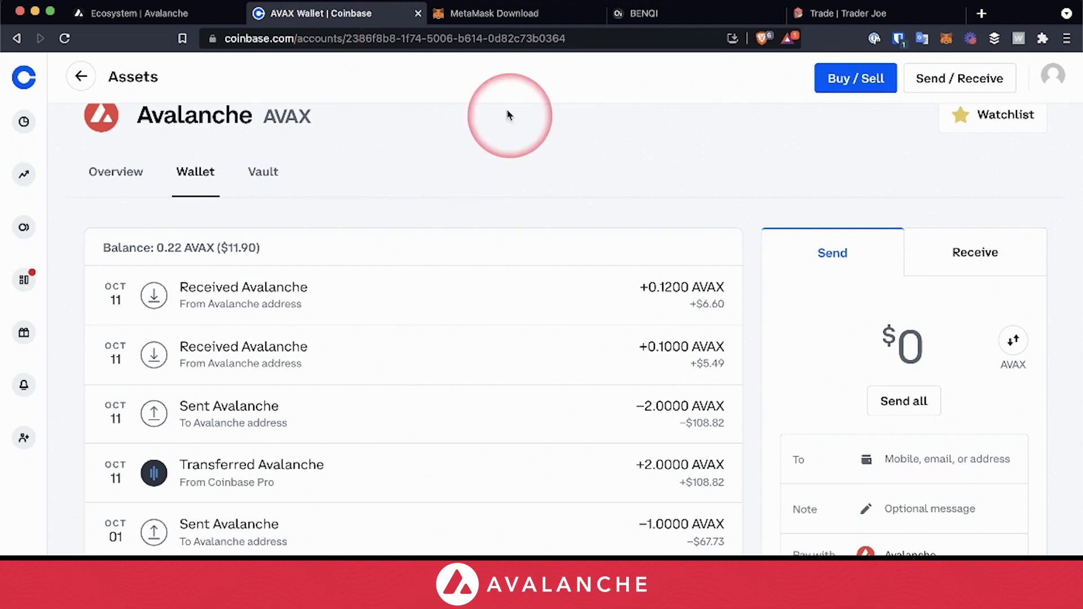
{"action": "left_click", "coordinate": [1042, 309]}
{"action": "type", "text": "6"}
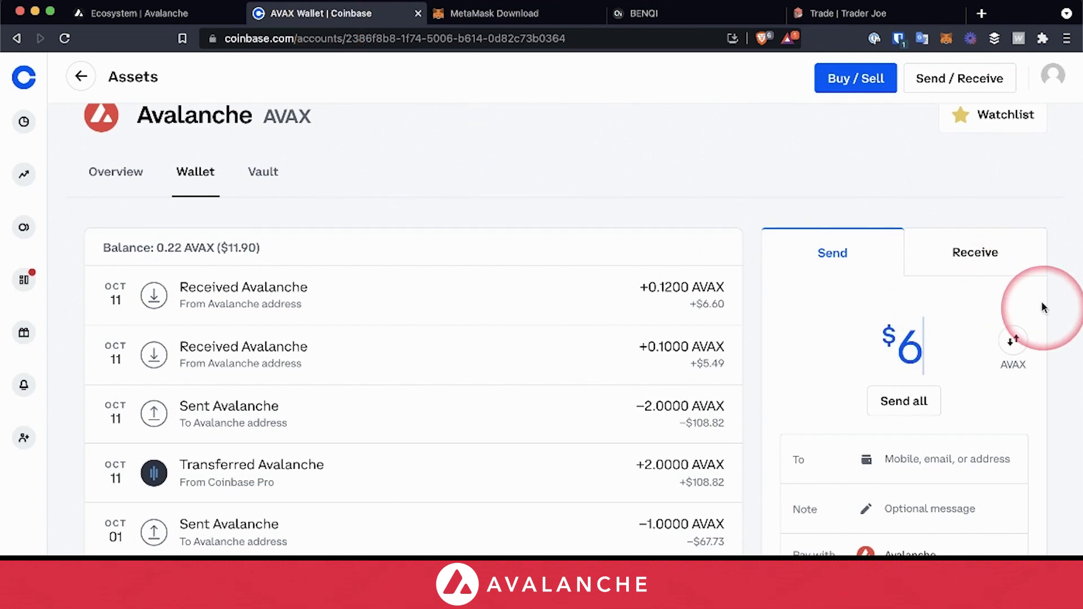
{"action": "scroll", "coordinate": [1042, 309], "scroll_direction": "down", "scroll_amount": 1}
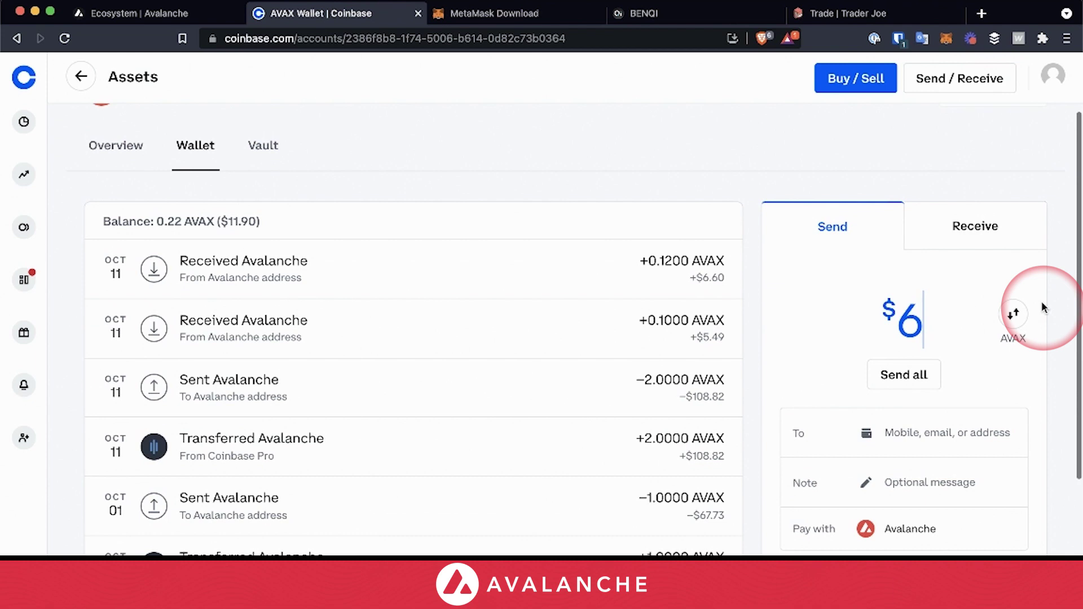
- Paste the copied MetaMask account address as the recipient and continue to review the send
{"action": "left_click", "coordinate": [946, 39]}
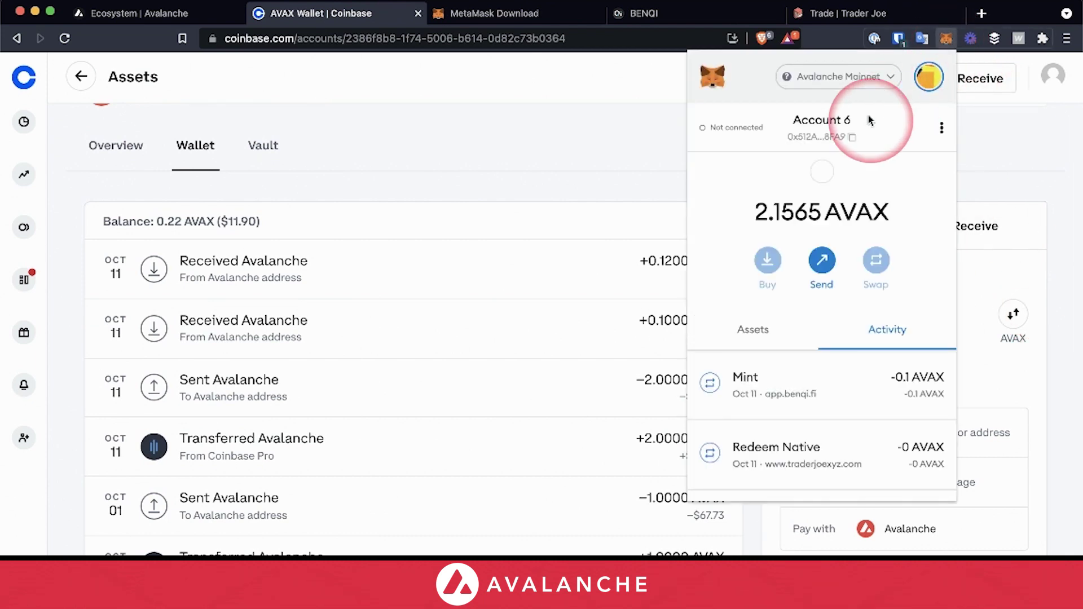
{"action": "left_click", "coordinate": [823, 138]}
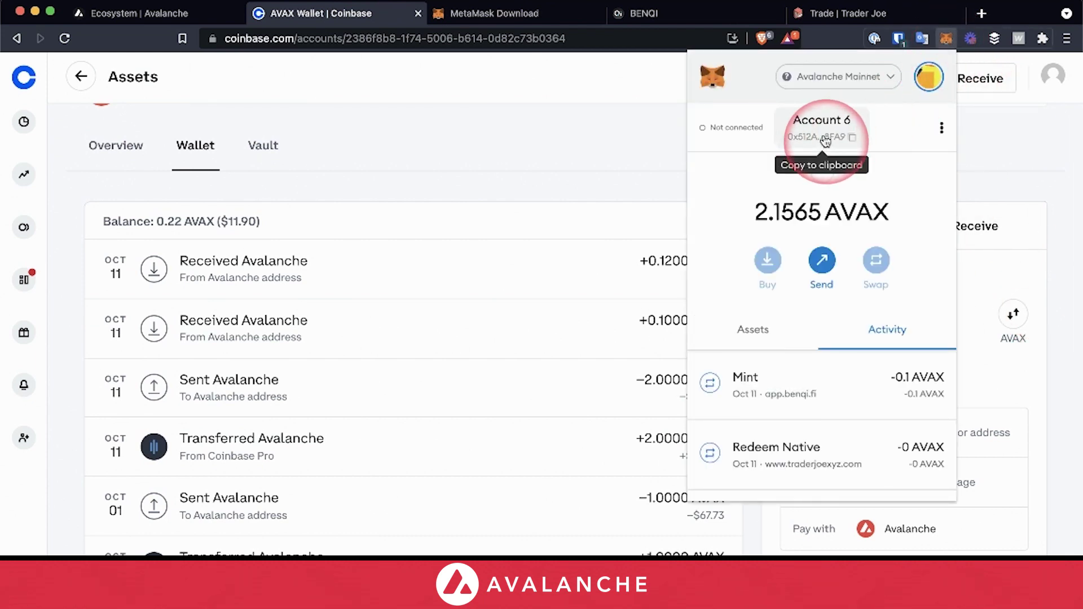
{"action": "left_click", "coordinate": [825, 141]}
{"action": "left_click", "coordinate": [1050, 331]}
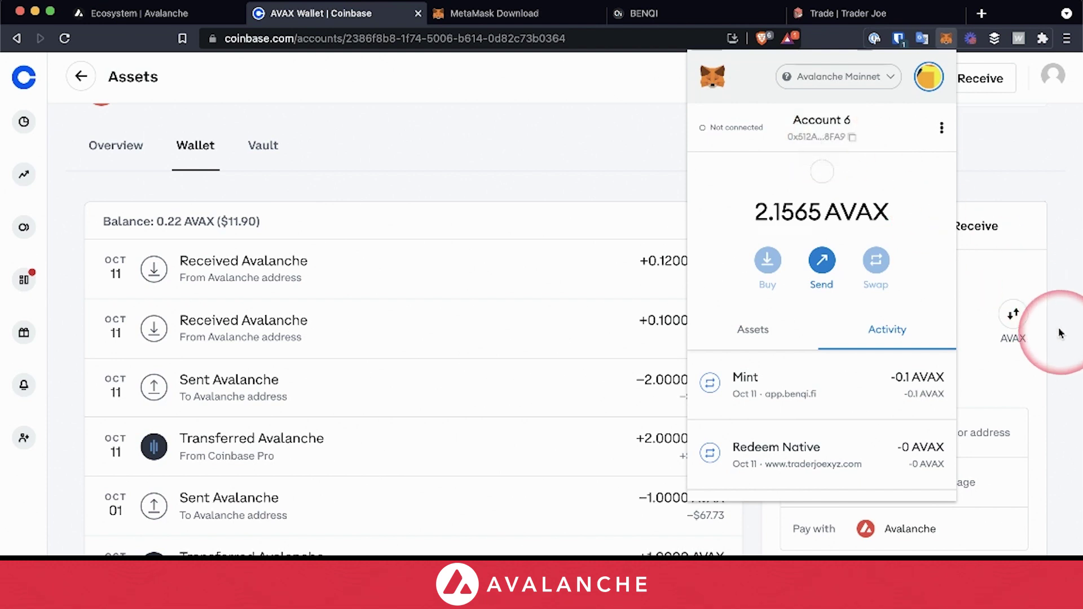
{"action": "left_click", "coordinate": [920, 437]}
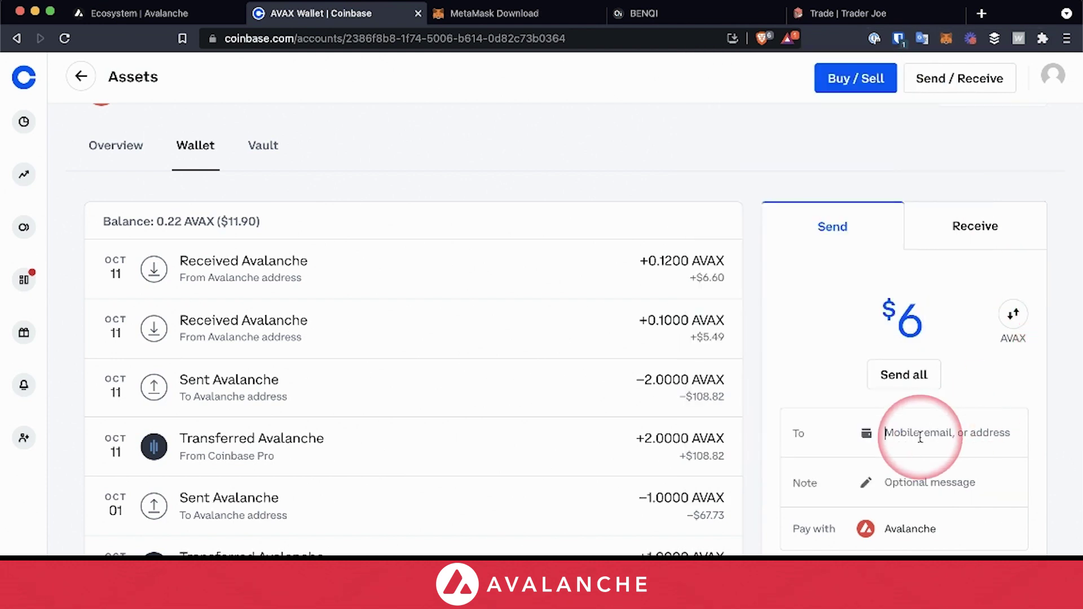
{"action": "key", "text": "super+v"}
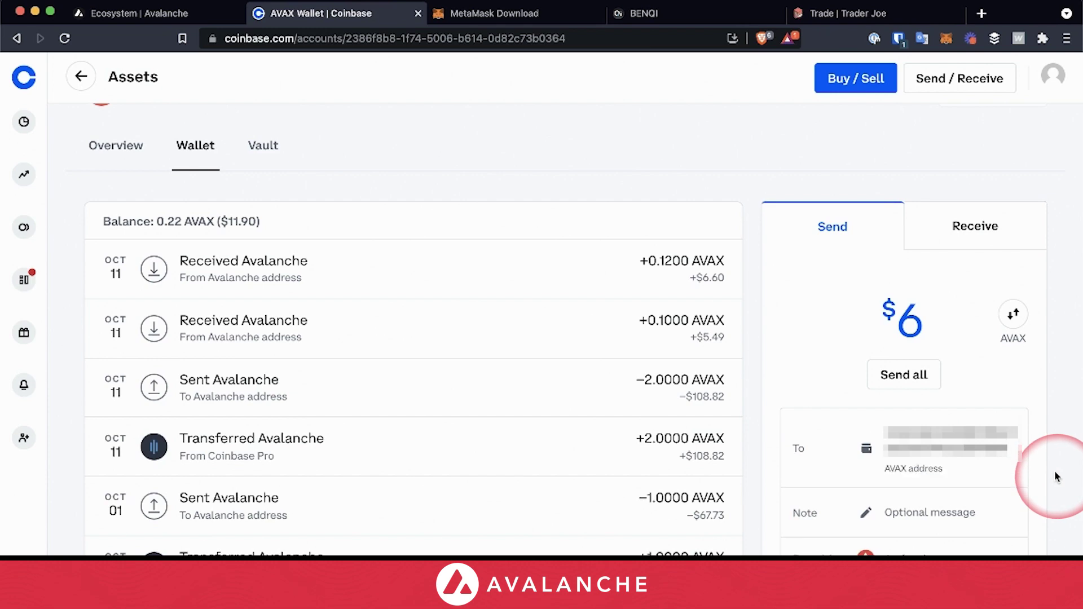
{"action": "scroll", "coordinate": [1056, 476], "scroll_direction": "down", "scroll_amount": 2}
{"action": "left_click", "coordinate": [934, 534]}
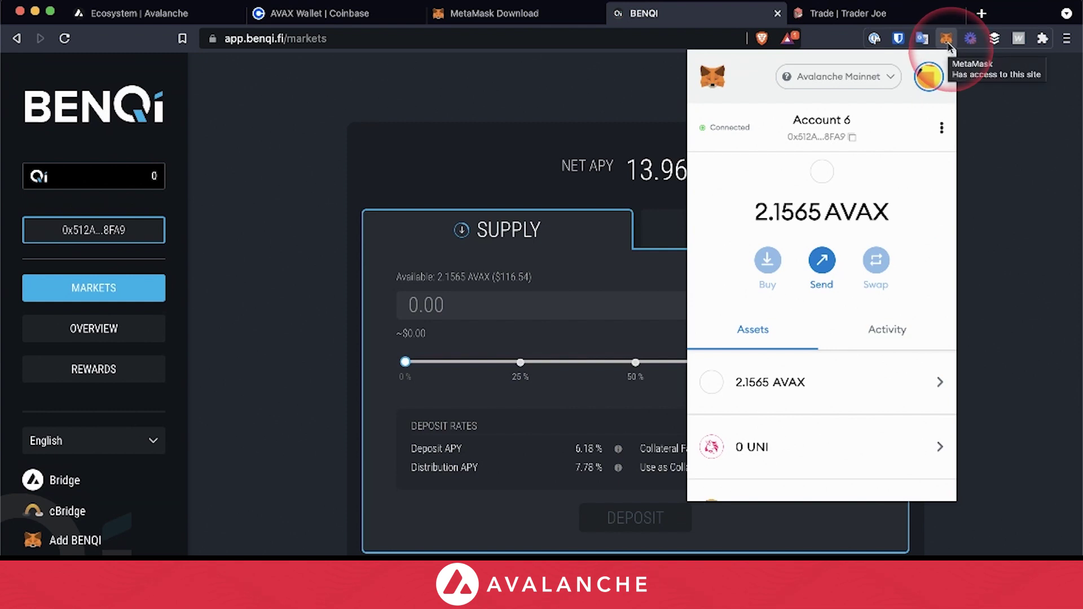
- Close the MetaMask popup once it shows the wallet connected to BENQI
{"action": "left_click", "coordinate": [947, 44]}
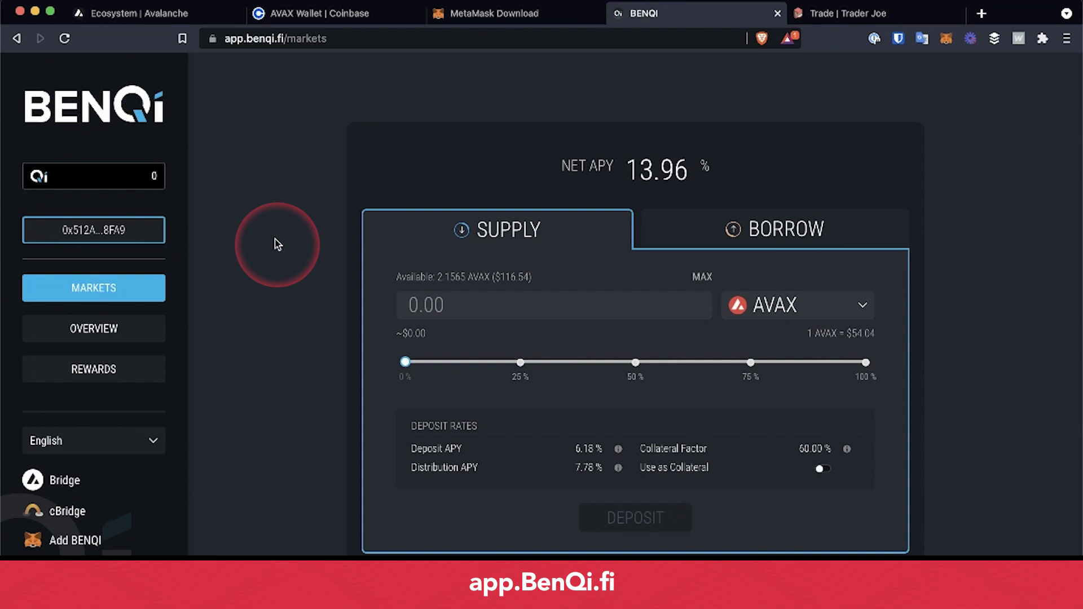
- Deposit 0.1 AVAX into BENQI's AVAX supply market and check the Supplied list
{"action": "scroll", "coordinate": [277, 244], "scroll_direction": "down", "scroll_amount": 1}
{"action": "scroll", "coordinate": [277, 244], "scroll_direction": "up", "scroll_amount": 1}
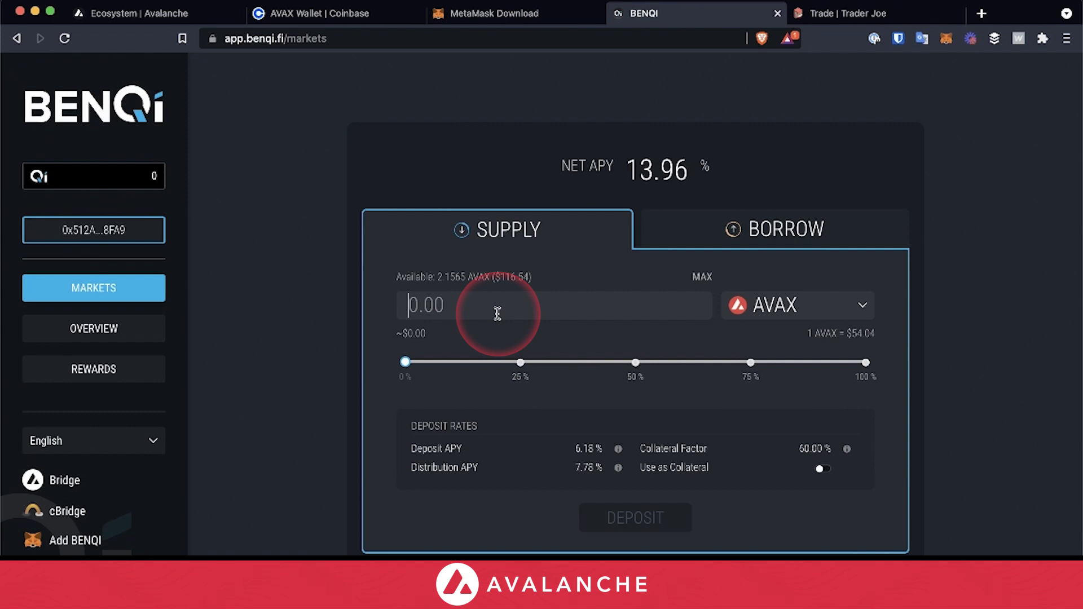
{"action": "type", "text": ".1"}
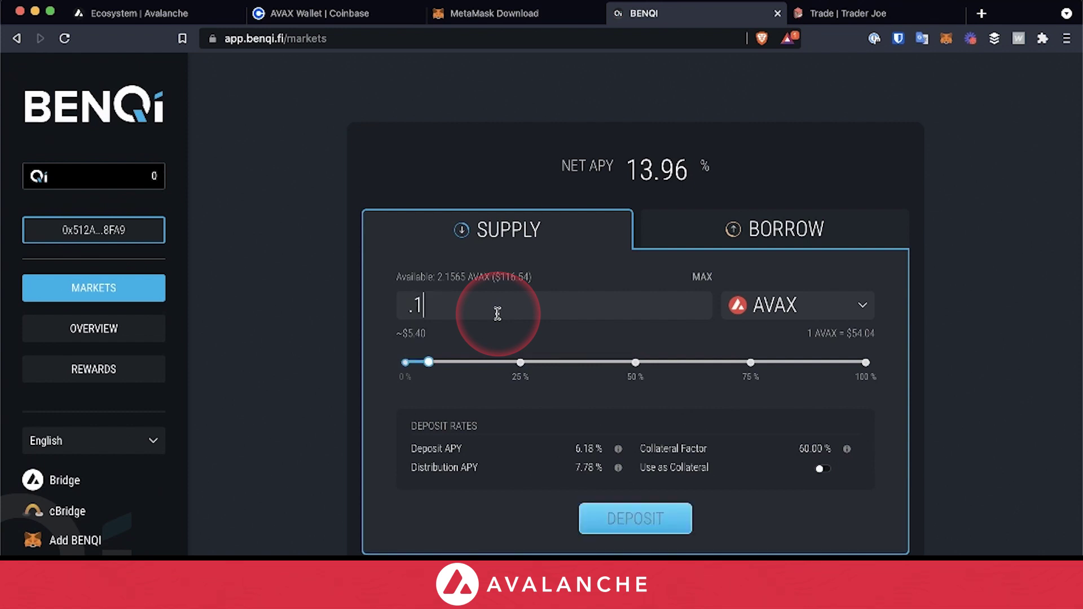
{"action": "left_click", "coordinate": [587, 524]}
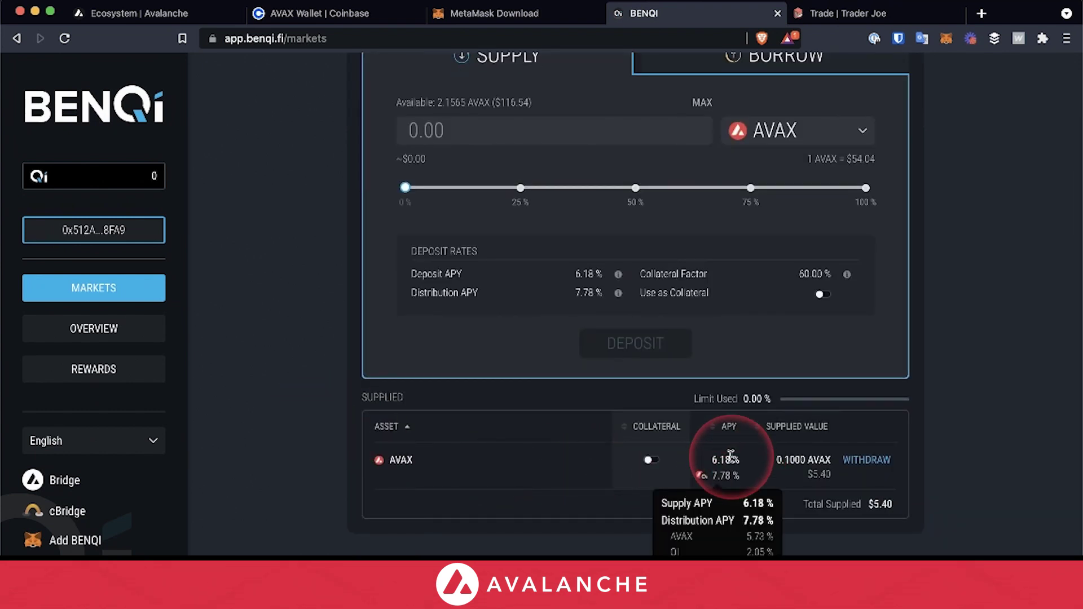
{"action": "scroll", "coordinate": [734, 459], "scroll_direction": "up", "scroll_amount": 2}
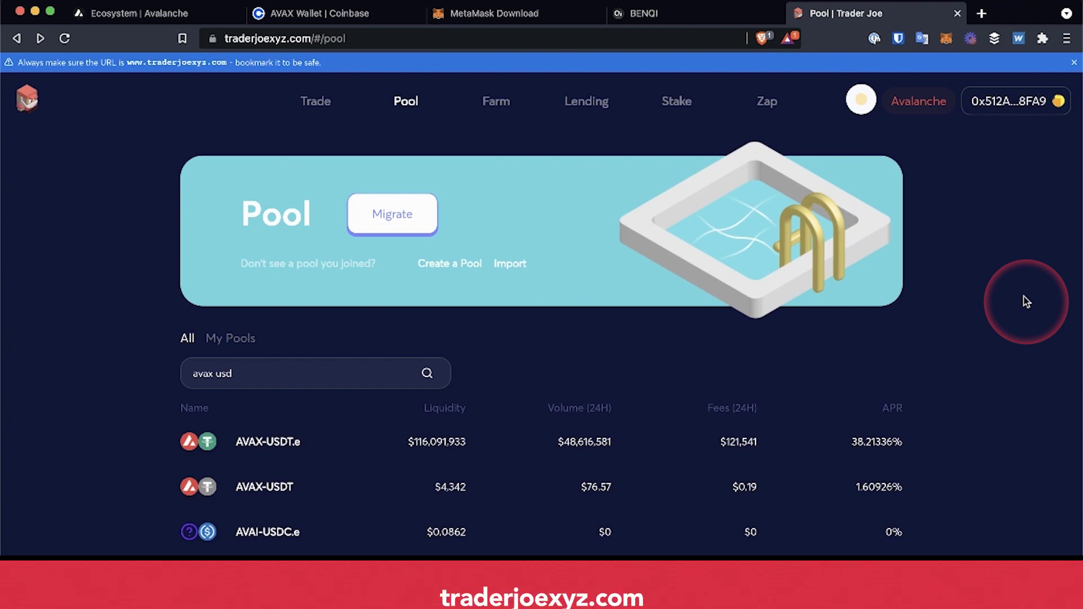
- Swap 0.1 AVAX for about 5.40 USDT.e and approve the transaction in MetaMask
{"action": "left_click", "coordinate": [316, 101]}
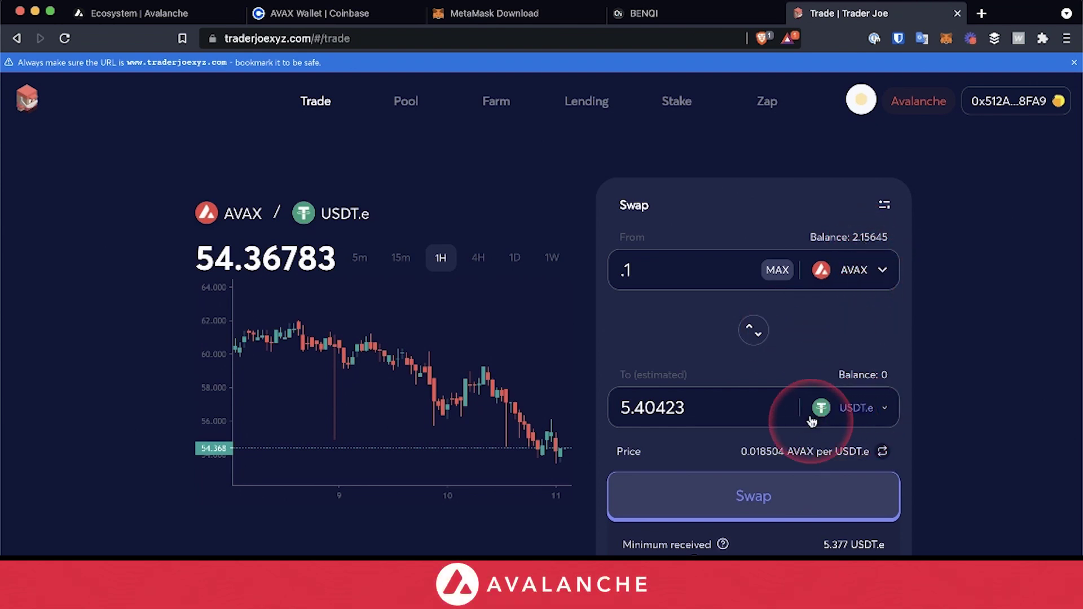
{"action": "scroll", "coordinate": [742, 400], "scroll_direction": "down", "scroll_amount": 2}
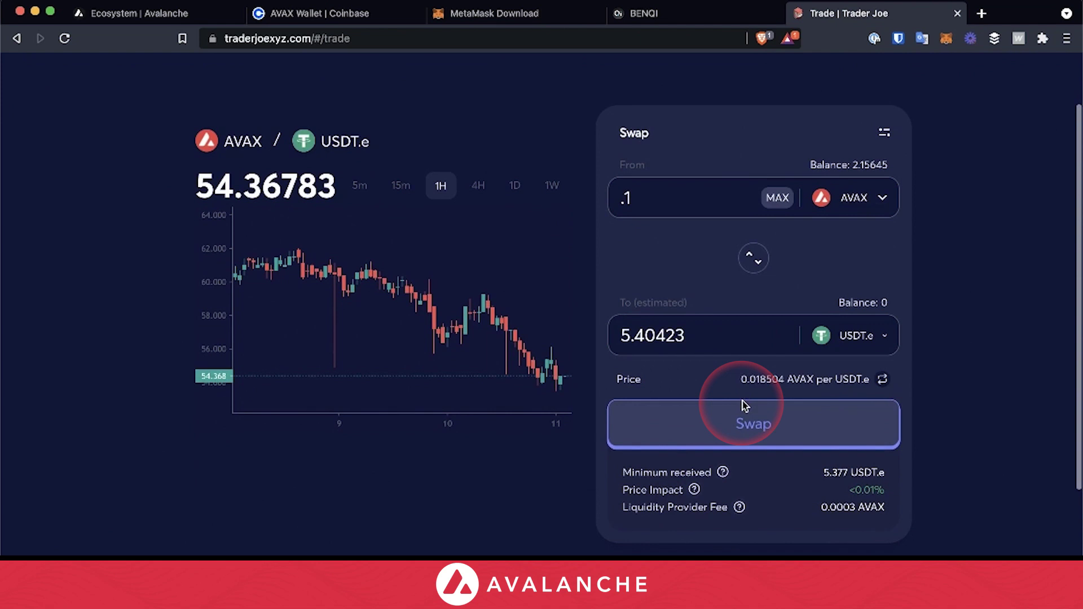
{"action": "left_click", "coordinate": [758, 432]}
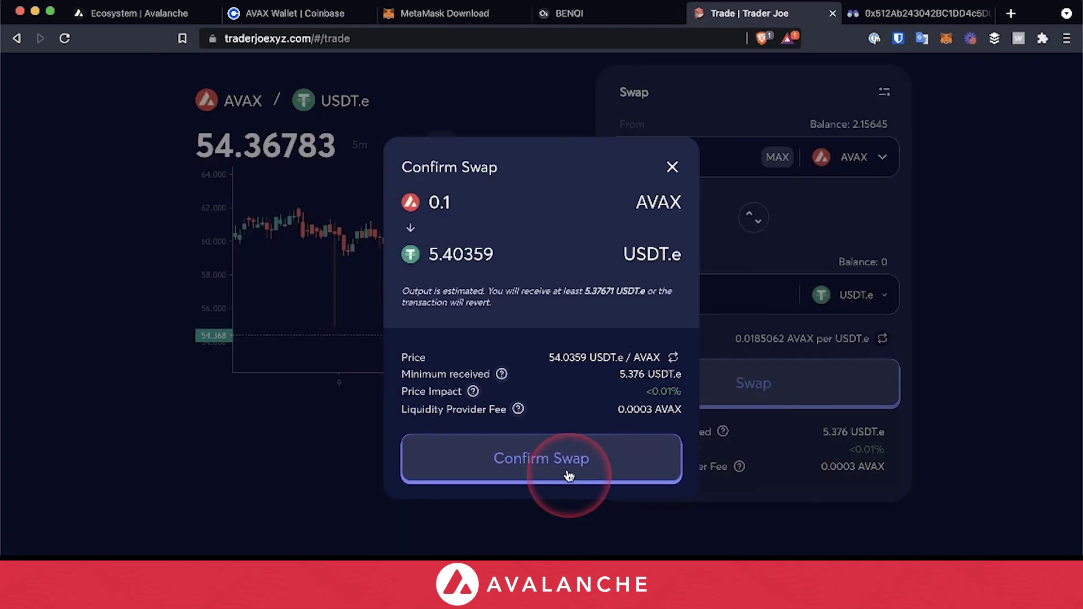
{"action": "left_click", "coordinate": [568, 477]}
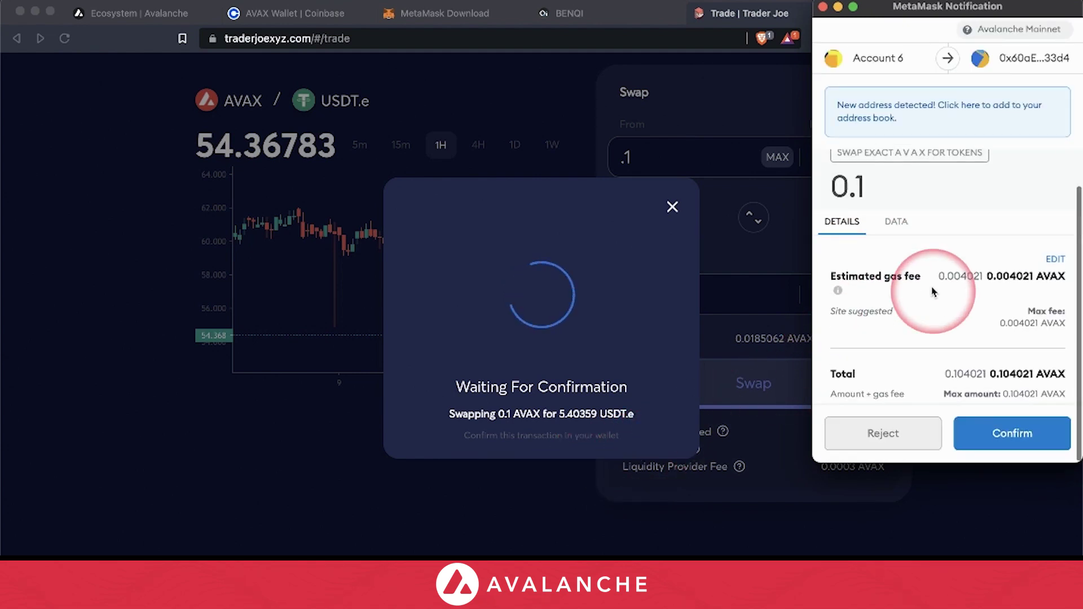
{"action": "left_click", "coordinate": [1012, 435]}
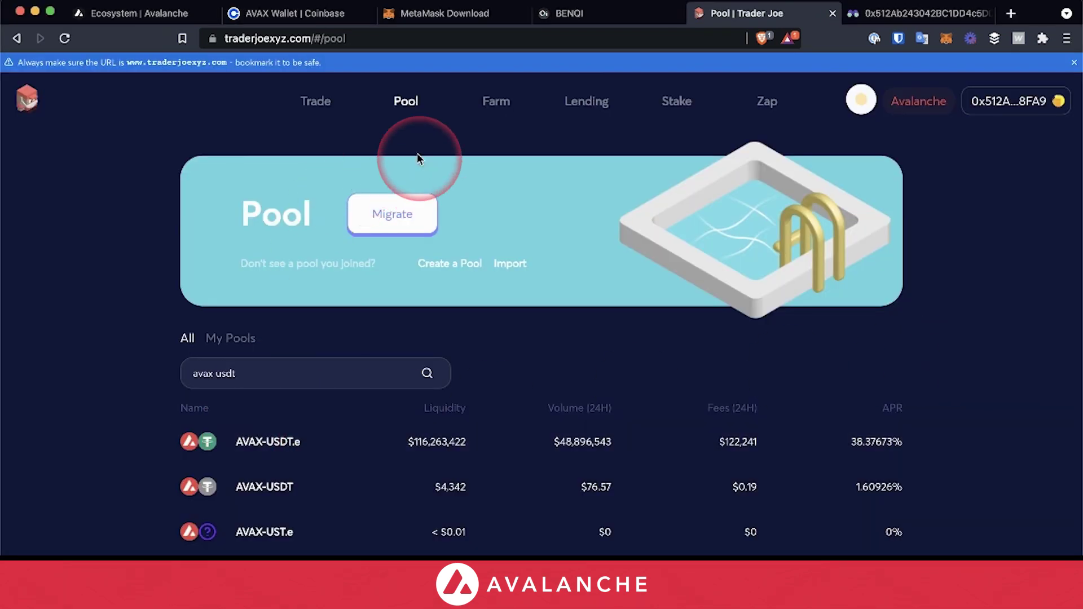
- In the AVAX-USDT.e pool, use the MAX USDT.e balance and approve USDT.e spending
{"action": "left_click", "coordinate": [257, 449]}
{"action": "left_click", "coordinate": [765, 430]}
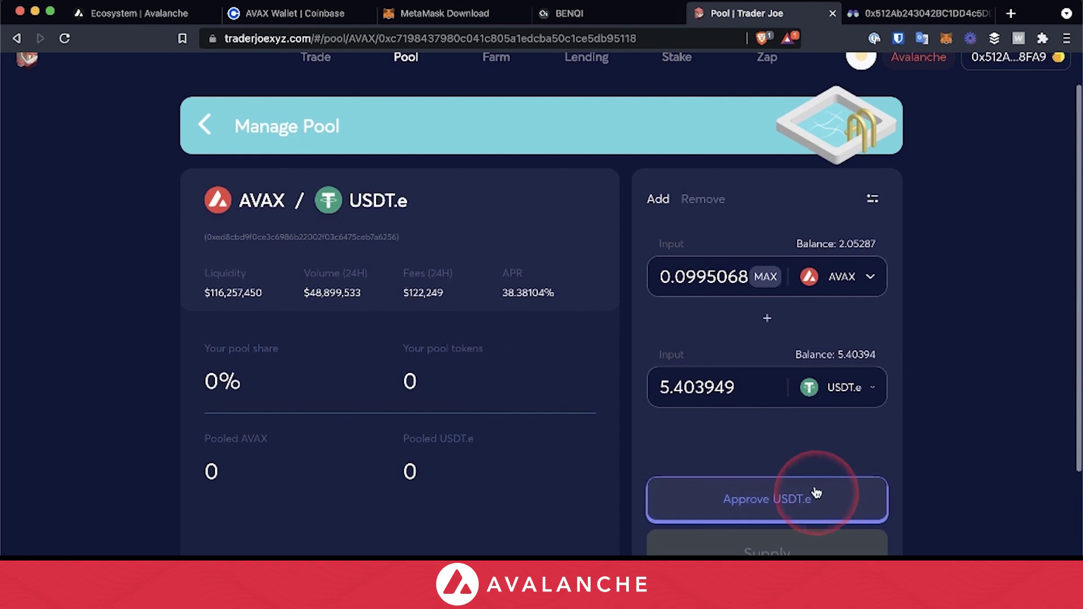
{"action": "left_click", "coordinate": [824, 504]}
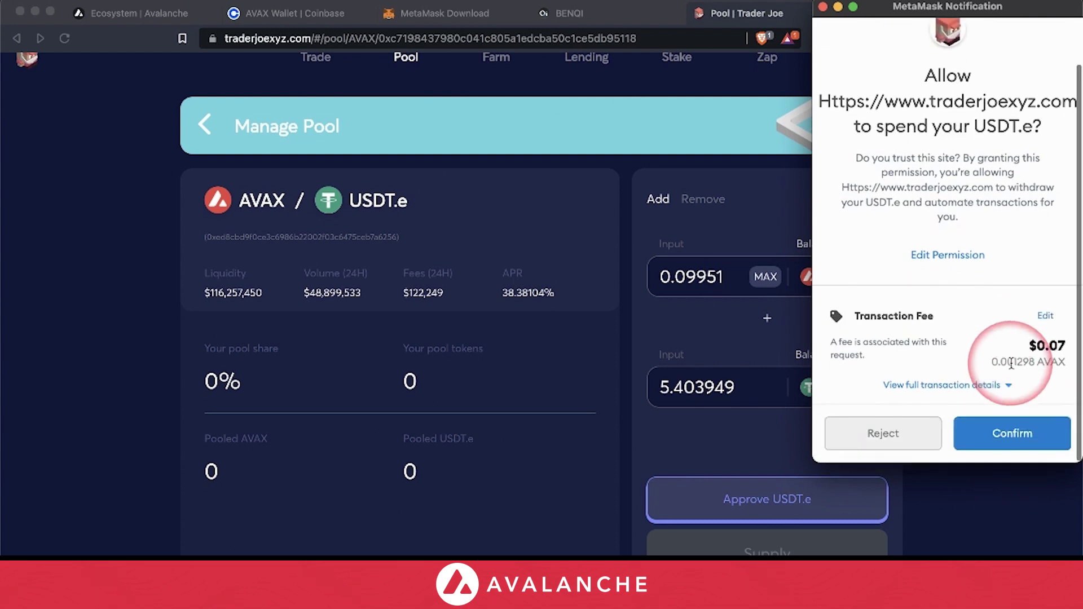
{"action": "left_click", "coordinate": [1016, 430]}
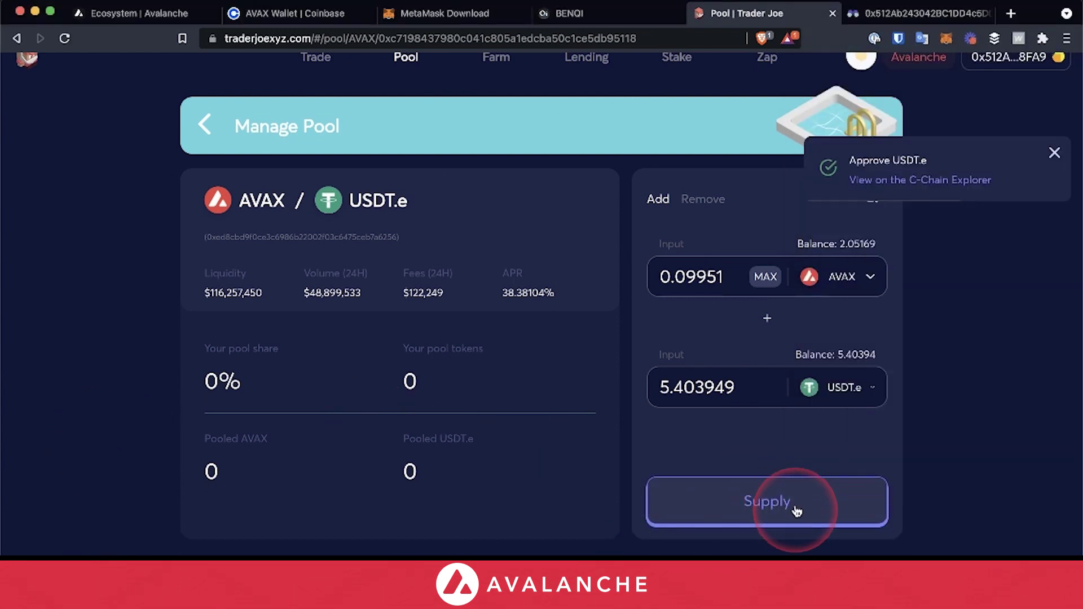
- Supply 0.09951 AVAX and 5.40394 USDT.e to the pool and sign in MetaMask
{"action": "left_click", "coordinate": [783, 503]}
{"action": "left_click", "coordinate": [584, 501]}
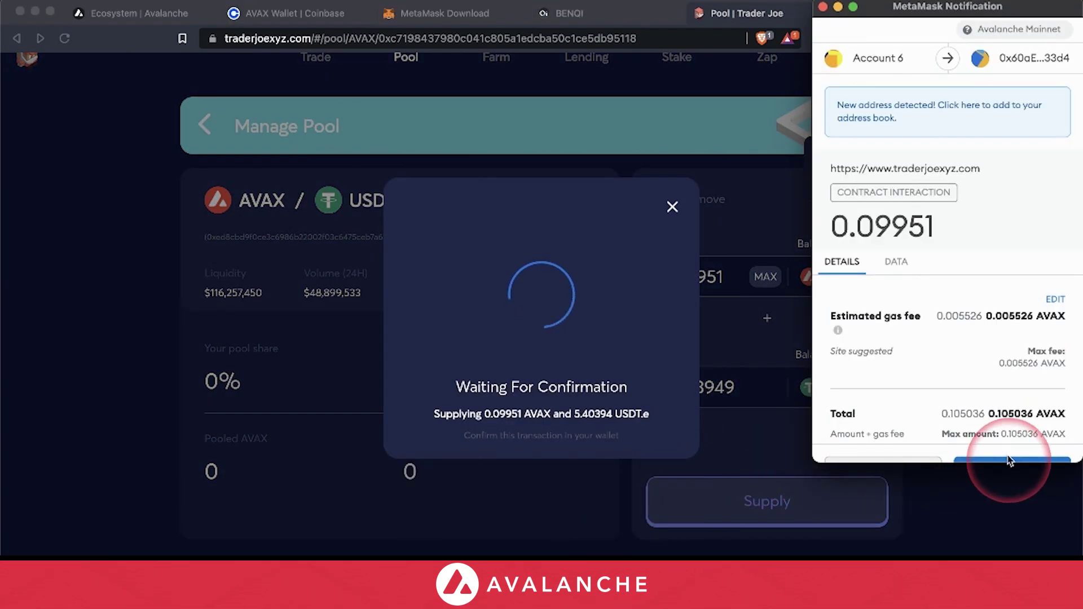
{"action": "left_click", "coordinate": [1007, 440]}
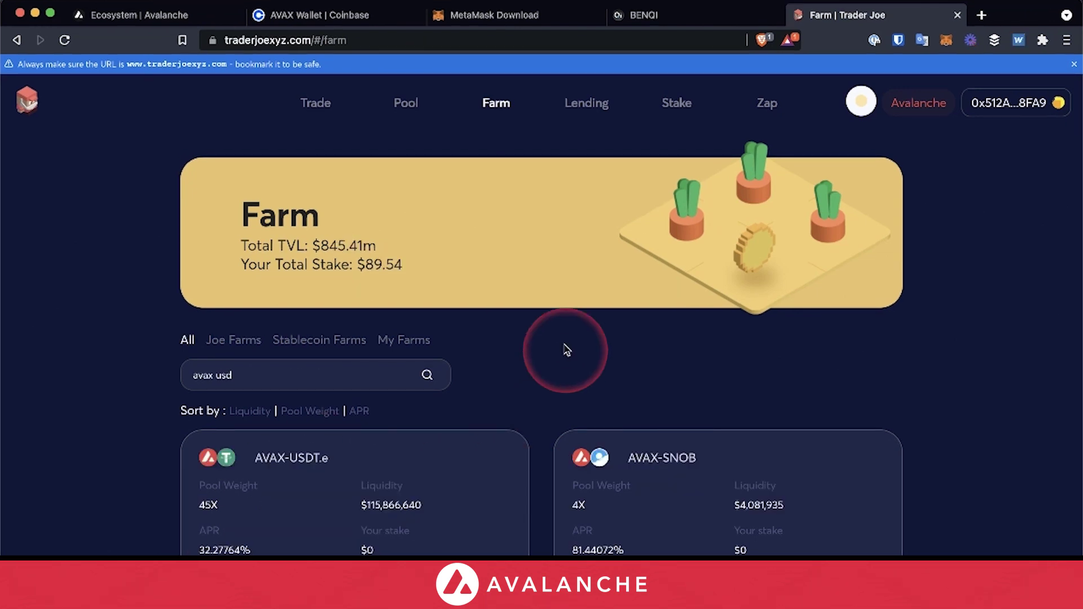
- Open the AVAX-USDT.e farm and enter the full 0.000000667472299025 LP balance to stake
{"action": "scroll", "coordinate": [567, 349], "scroll_direction": "down", "scroll_amount": 3}
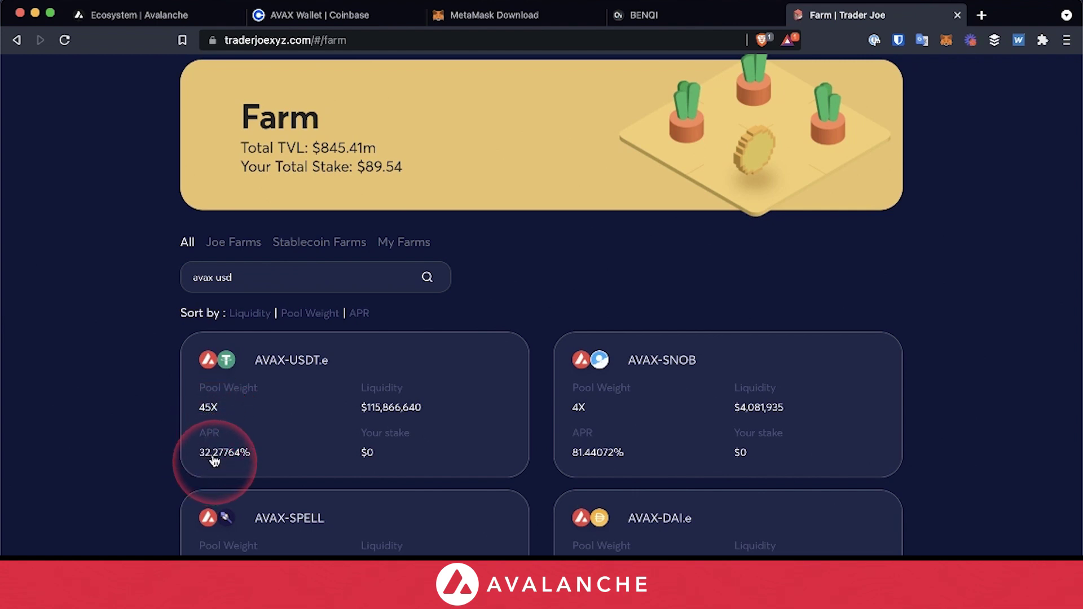
{"action": "left_click", "coordinate": [301, 366]}
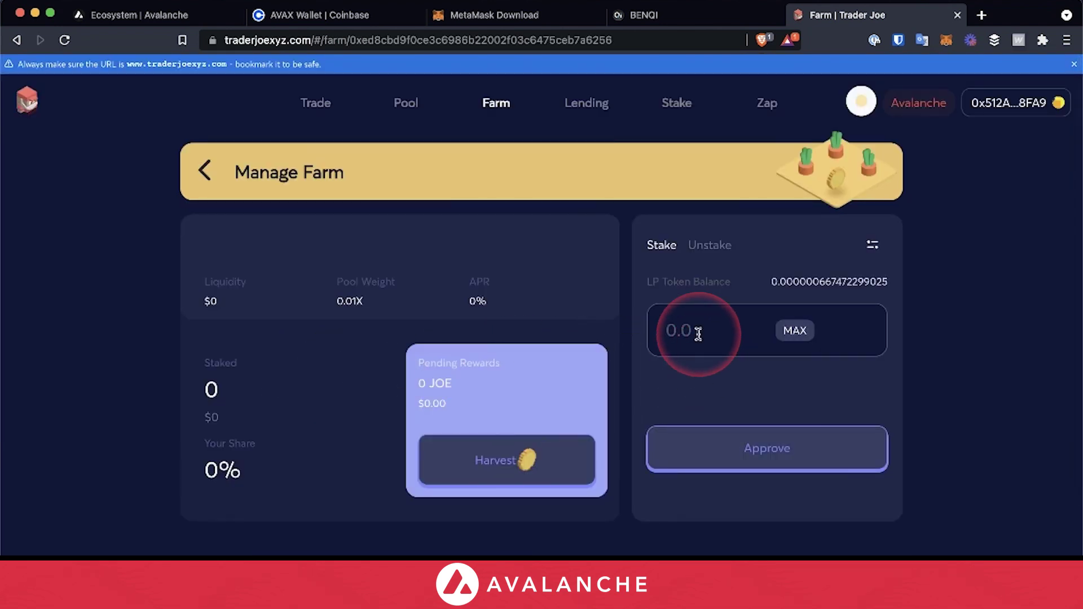
{"action": "left_click", "coordinate": [794, 334]}
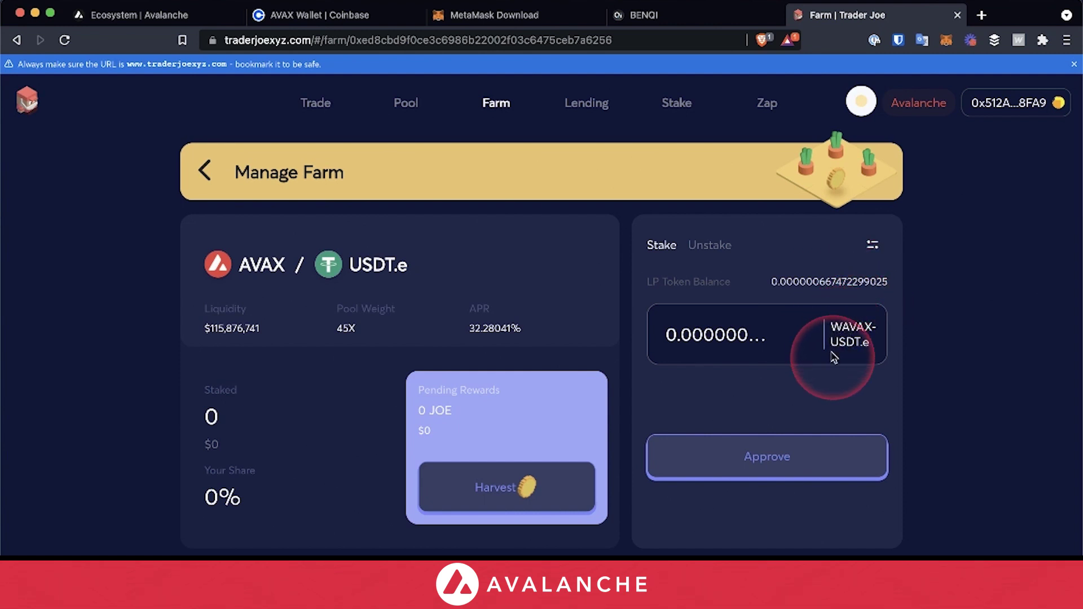
- Approve the WAVAX-USDT.e LP tokens and stake them all, confirming both in MetaMask
{"action": "left_click", "coordinate": [743, 459]}
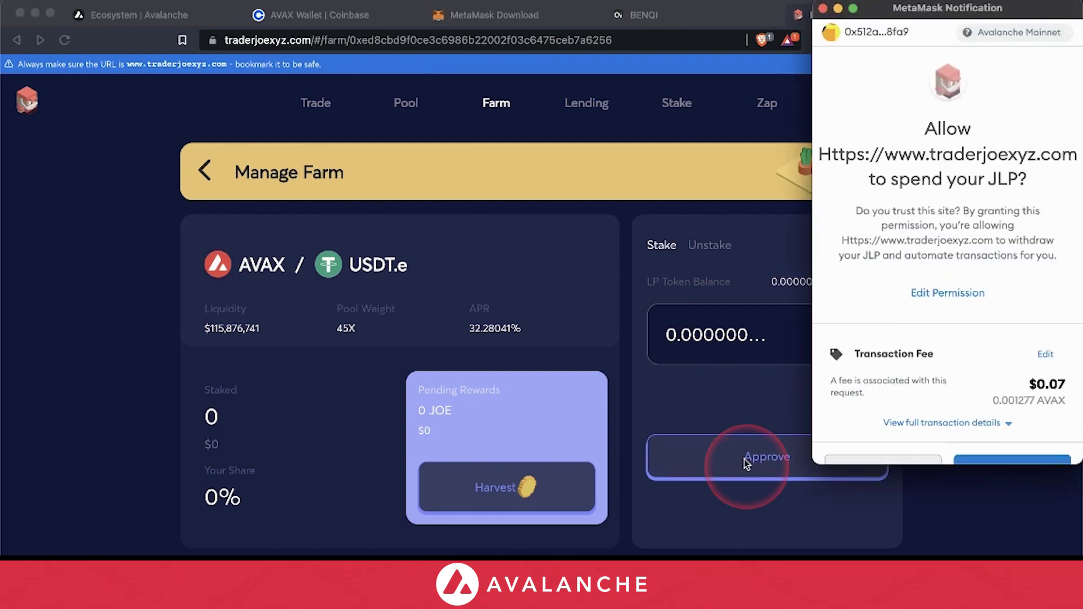
{"action": "left_click", "coordinate": [1020, 430]}
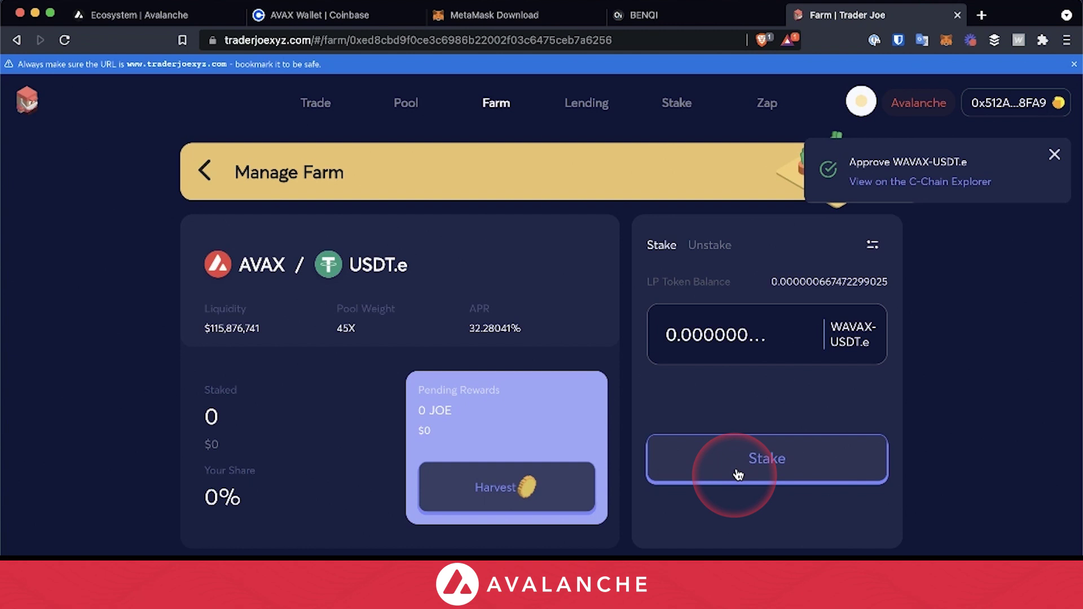
{"action": "left_click", "coordinate": [737, 475]}
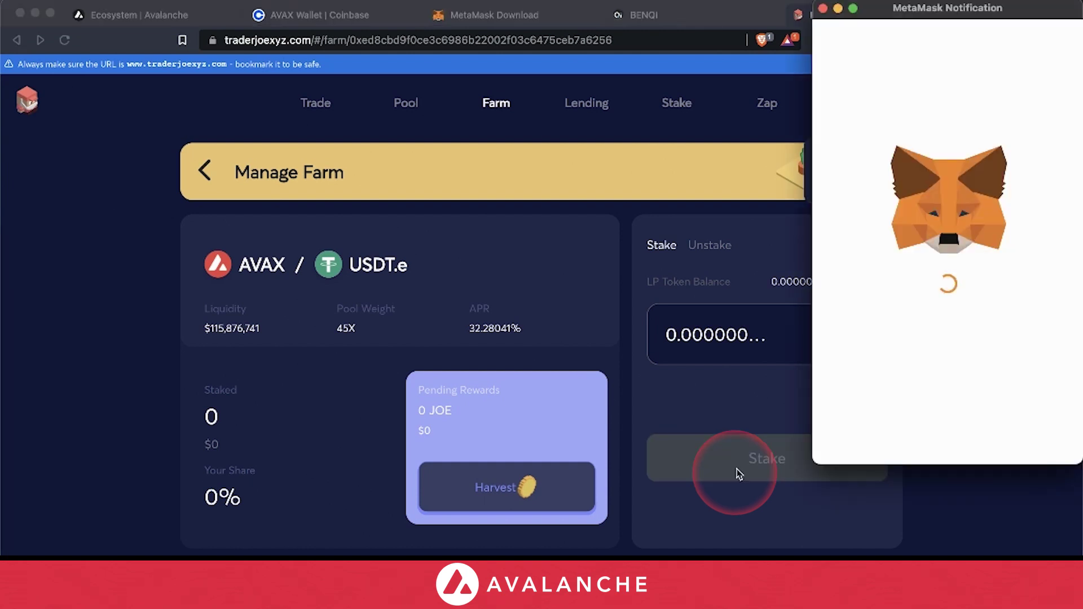
{"action": "scroll", "coordinate": [970, 305], "scroll_direction": "down", "scroll_amount": 2}
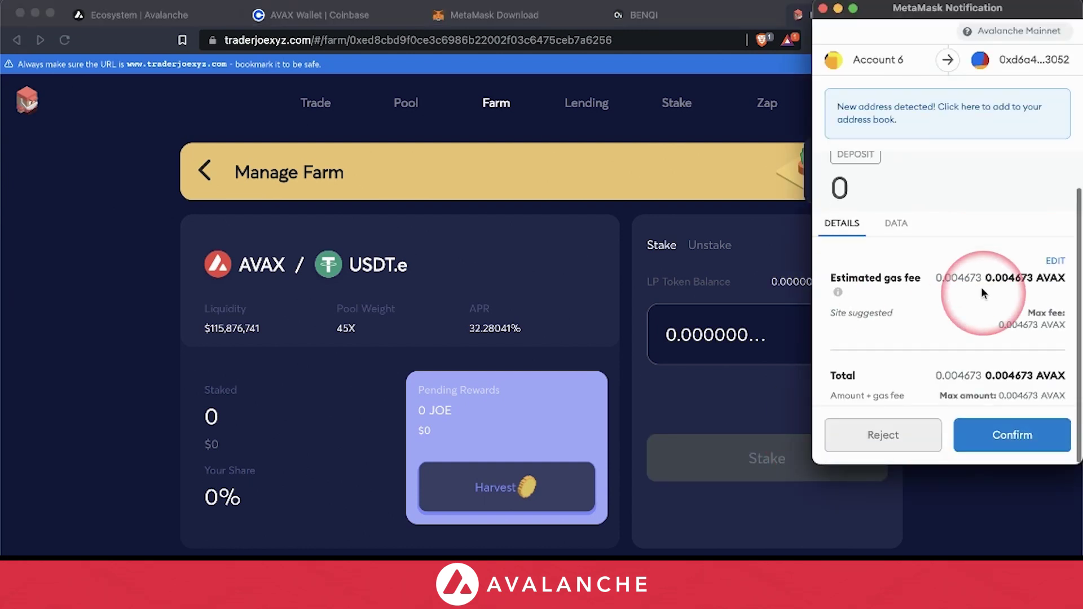
{"action": "left_click", "coordinate": [1001, 434]}
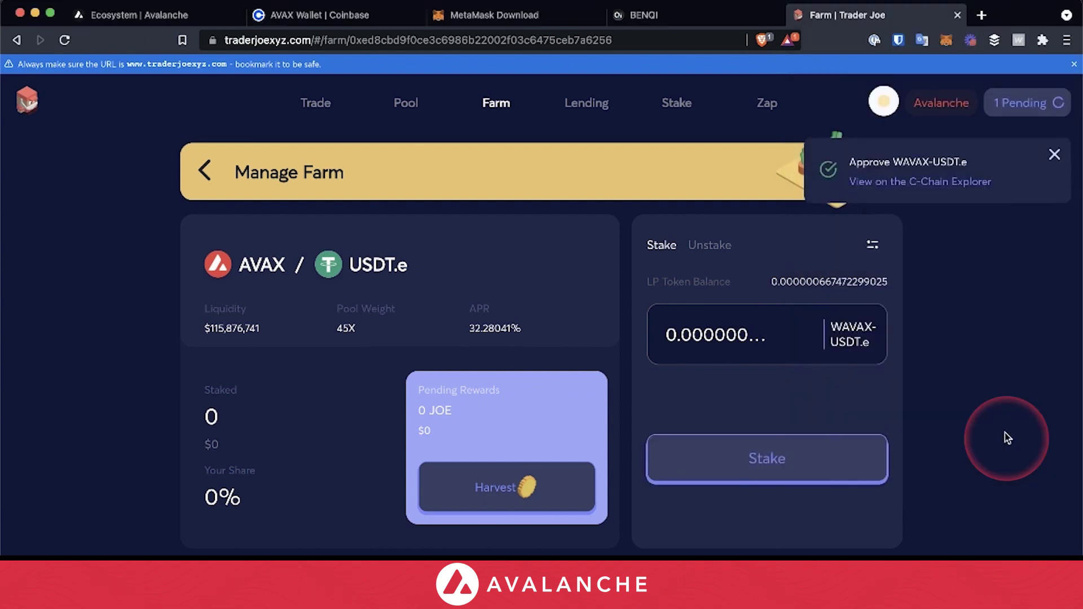